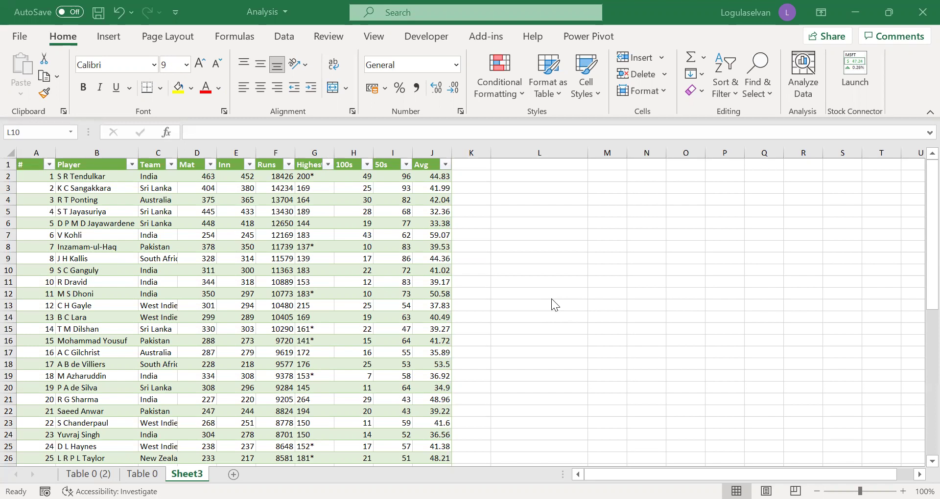
# - Enter the player name, team and match count from row 10 in cell L10 as "S C Ganguly India 311 Matches"
pyautogui.click(514, 269)
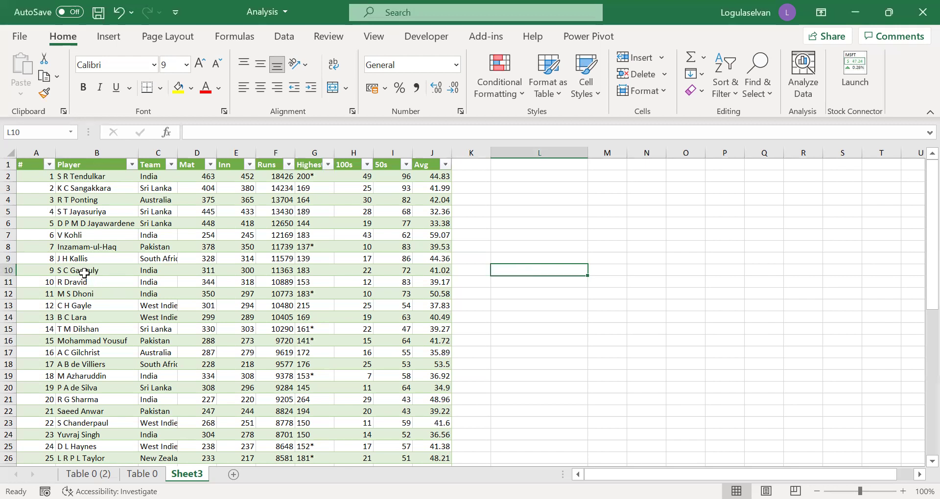
pyautogui.click(9, 271)
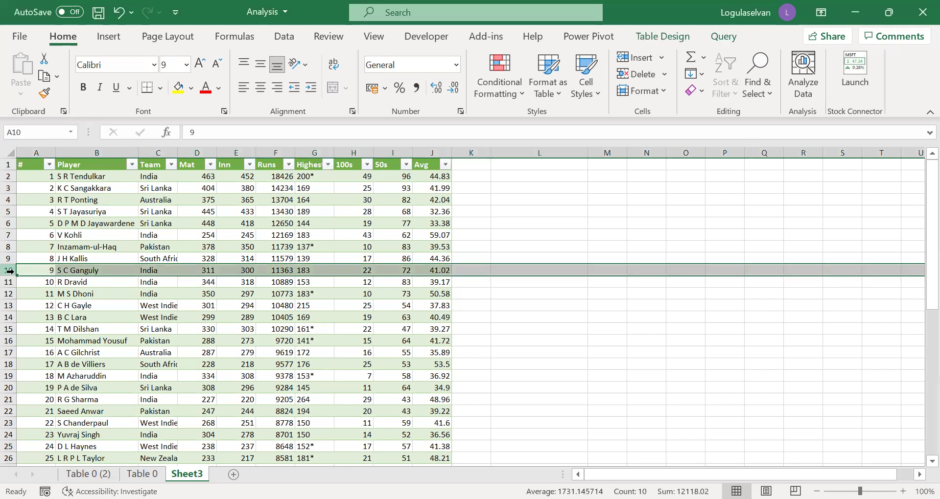
pyautogui.click(90, 273)
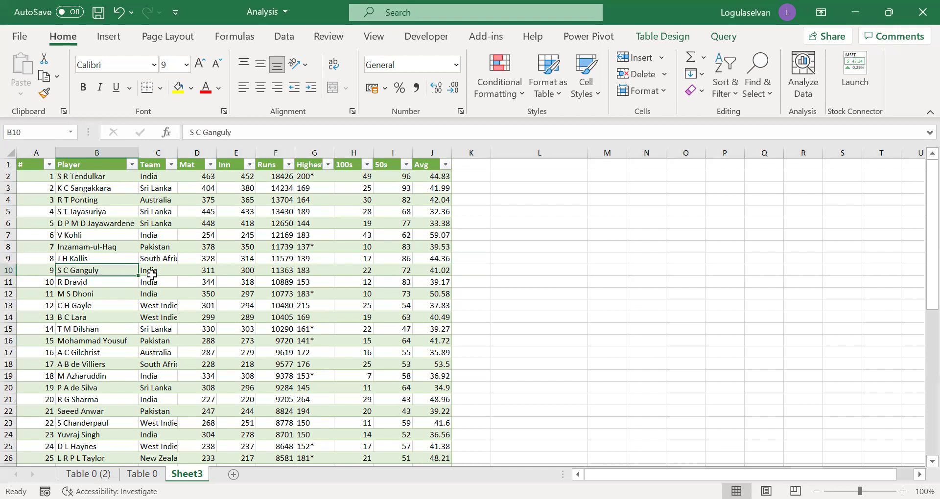
pyautogui.click(168, 274)
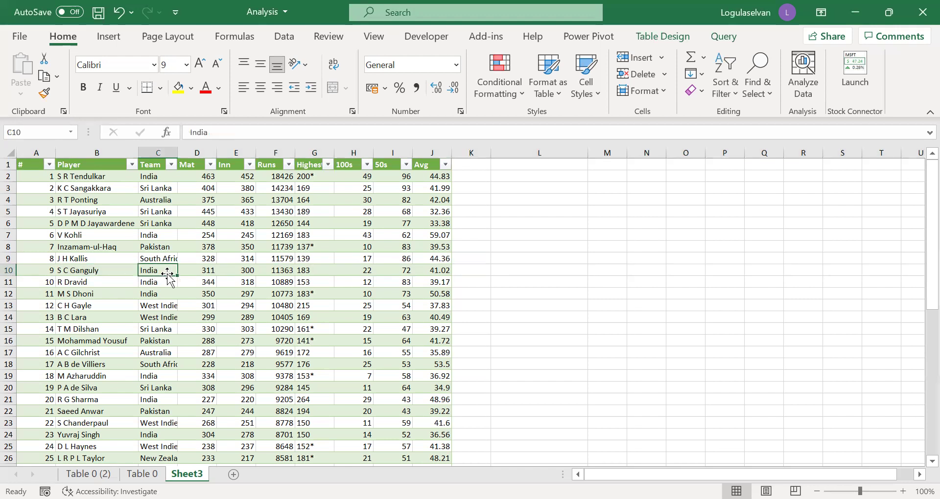
pyautogui.click(201, 273)
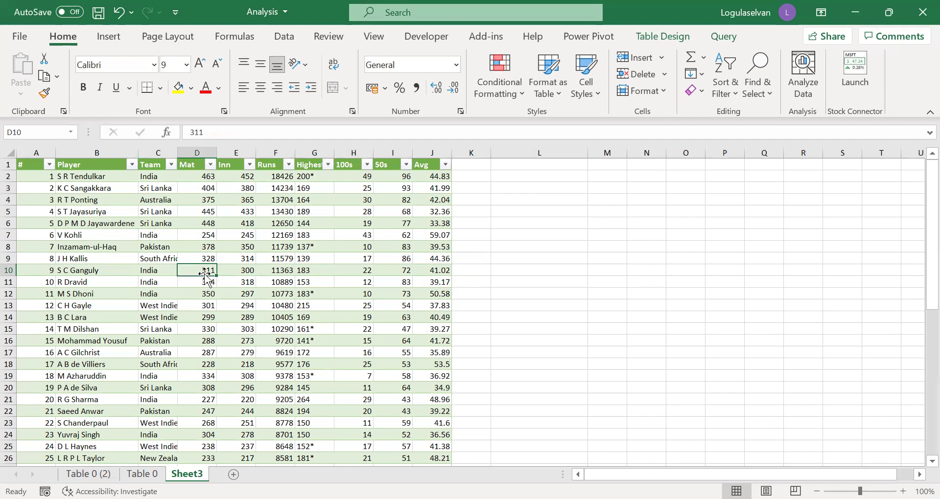
pyautogui.click(507, 271)
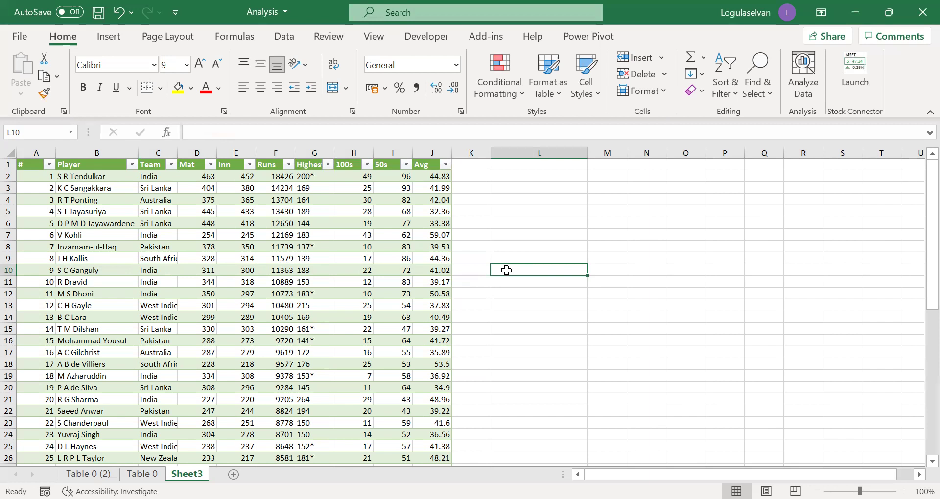
pyautogui.write('S C')
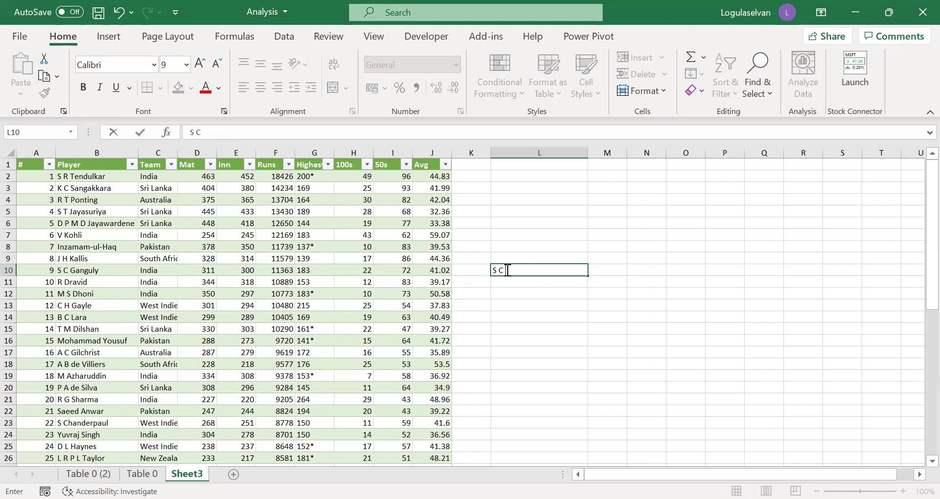
pyautogui.write(' Ganguly India 311 Ma')
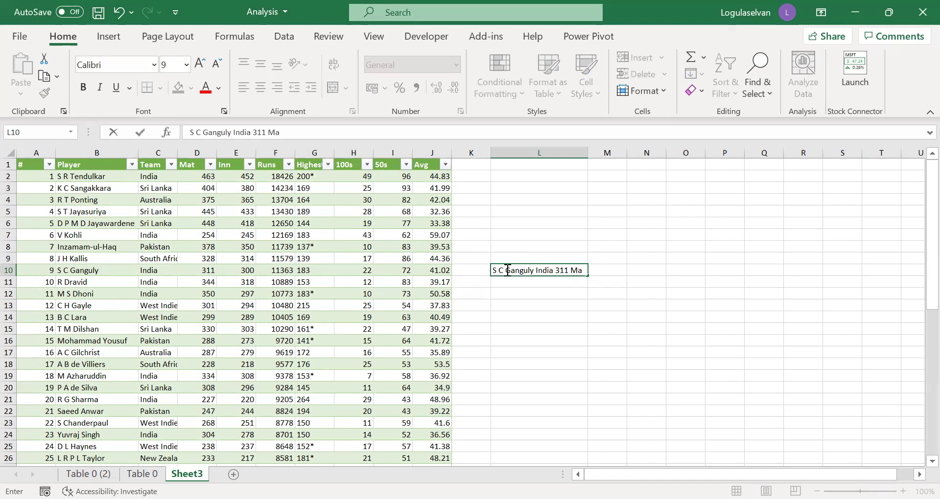
pyautogui.write('tches')
pyautogui.hotkey('ctrl', 'Return')
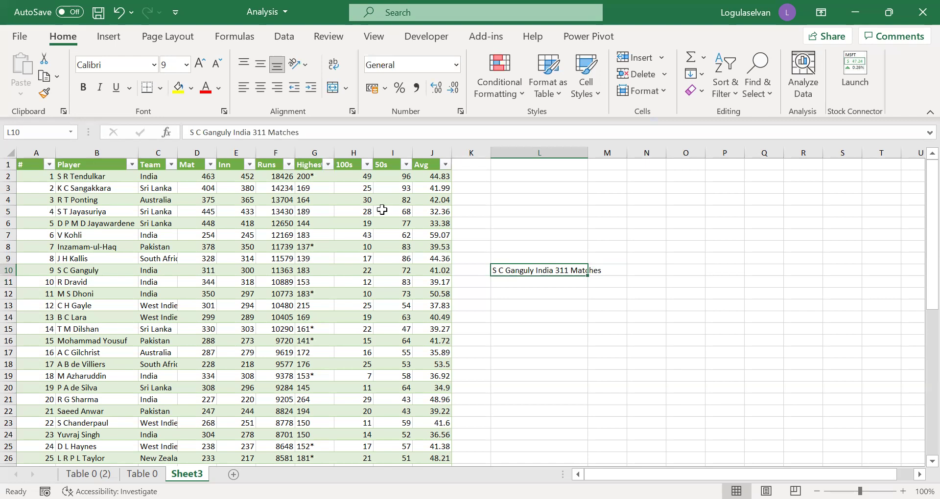
# - Insert line breaks in the L10 text before "India" and before "311 Matches"
pyautogui.click(236, 133)
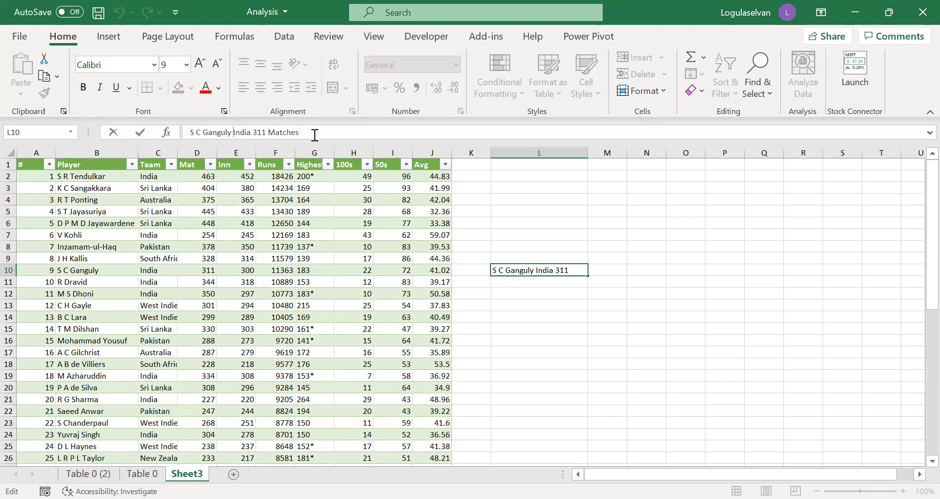
pyautogui.press('alt')
pyautogui.hotkey('shift', 'Home')
pyautogui.press('BackSpace')
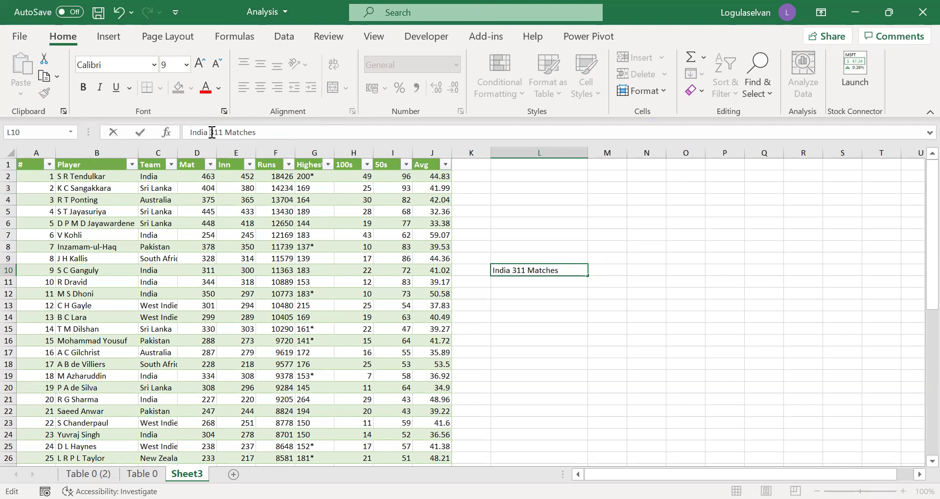
pyautogui.press('alt')
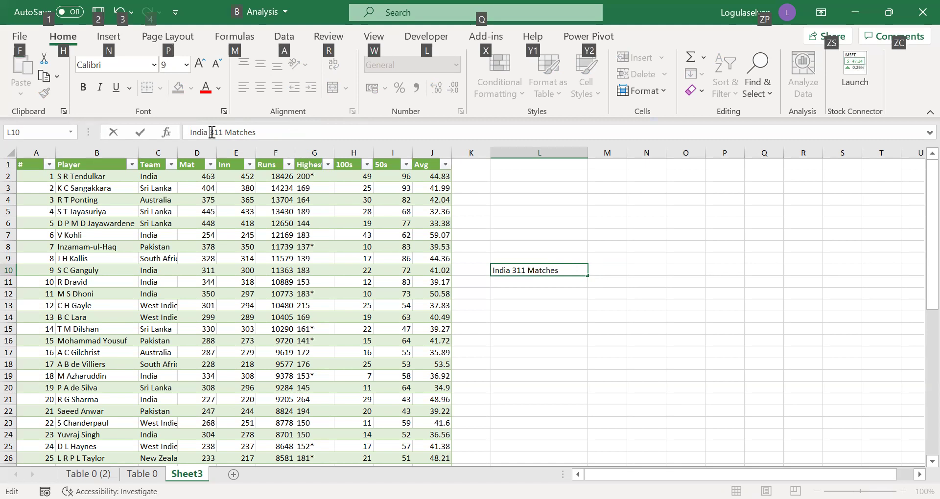
pyautogui.hotkey('shift', 'Home')
pyautogui.press('BackSpace')
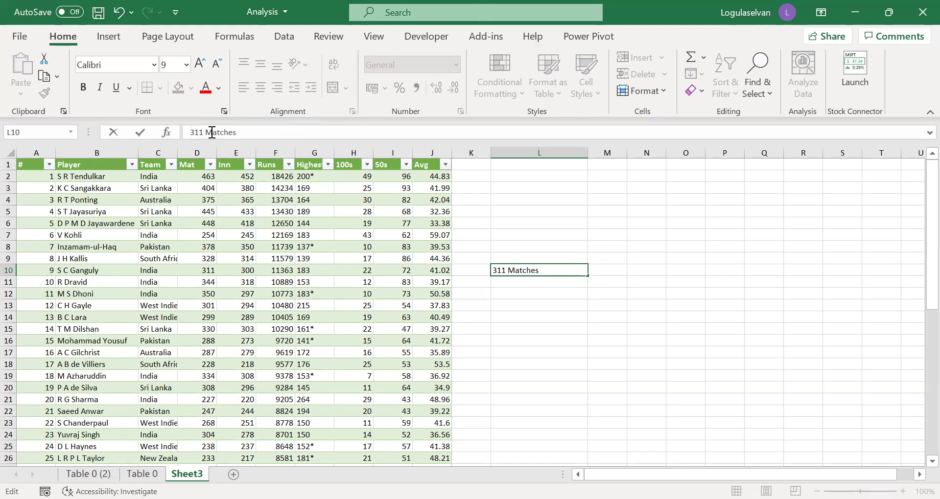
pyautogui.press('Escape')
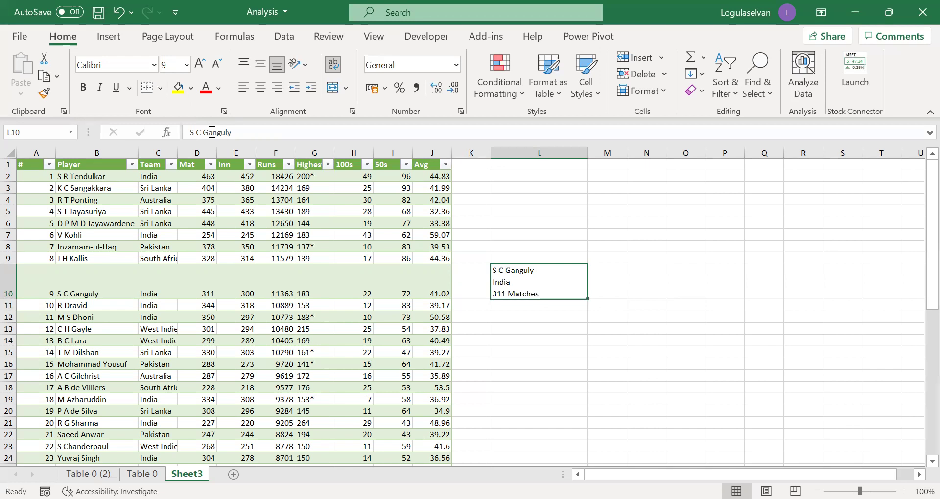
# - Start a CONCAT formula in cell L11 that joins row 11's Player, a space " " and its Team
pyautogui.press('Down')
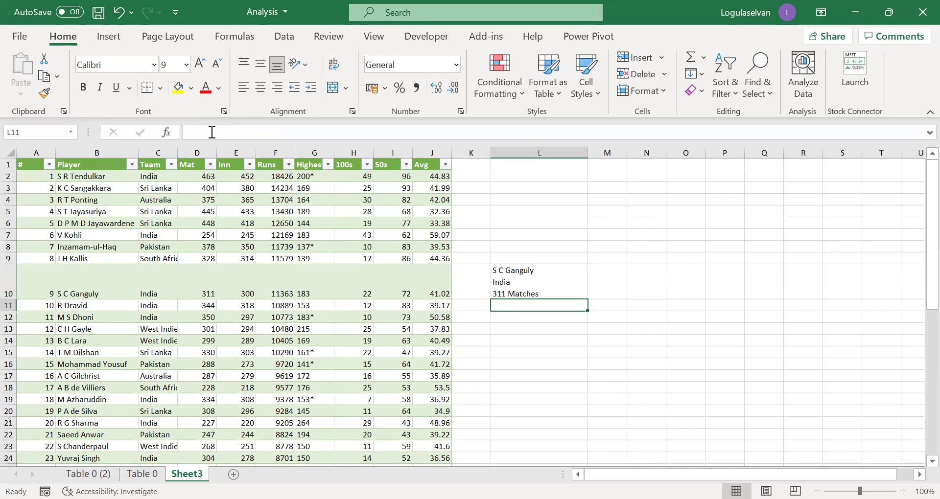
pyautogui.write('=')
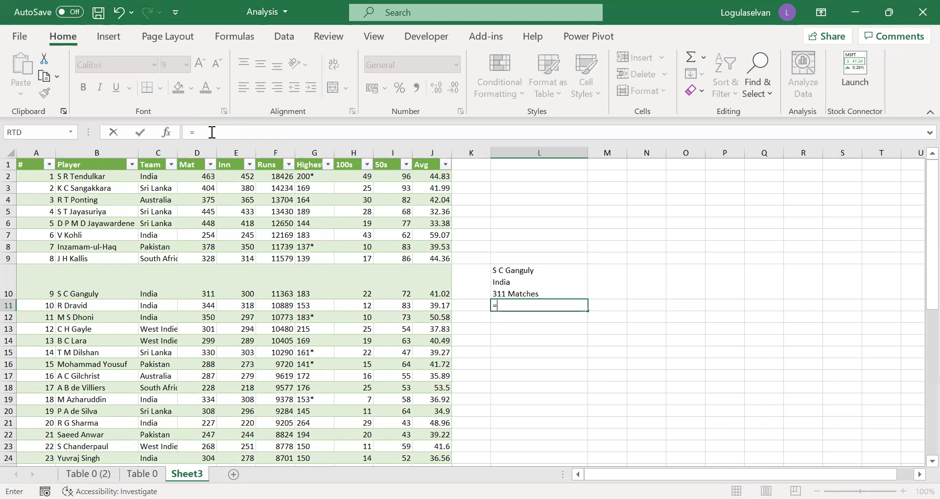
pyautogui.write('con')
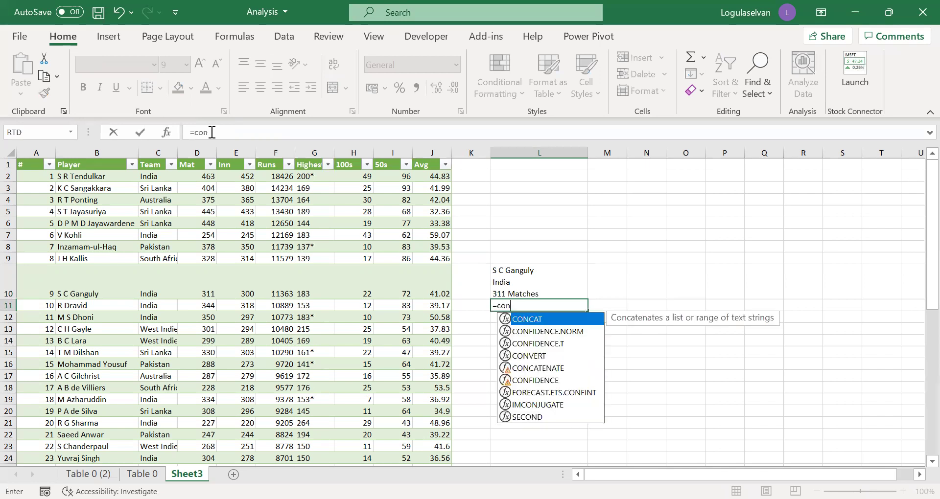
pyautogui.doubleClick(532, 325)
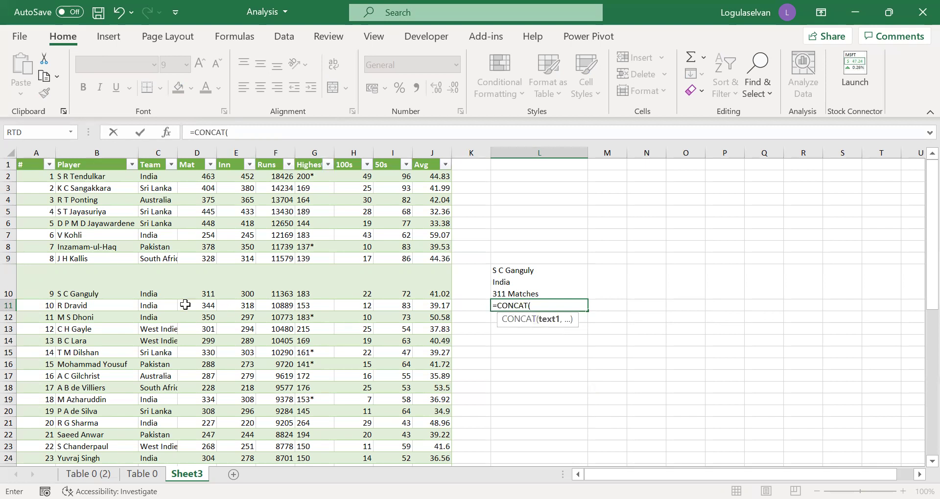
pyautogui.click(120, 306)
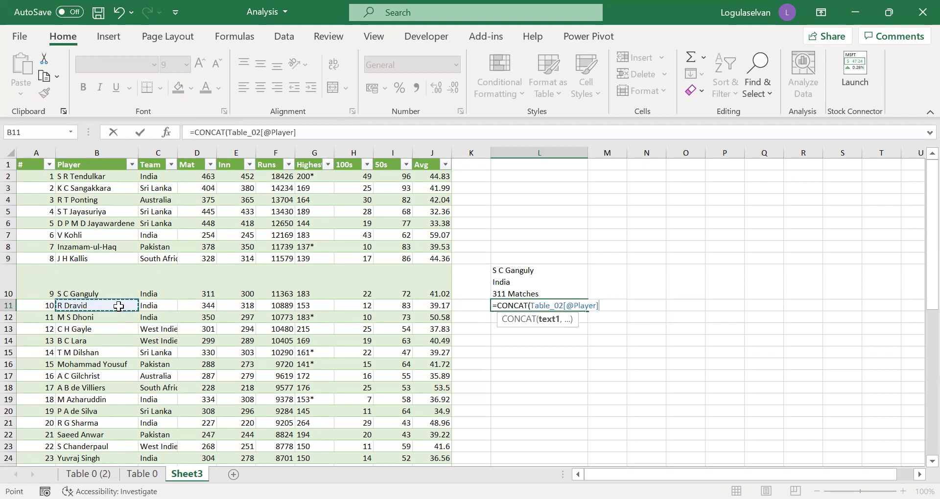
pyautogui.write(',')
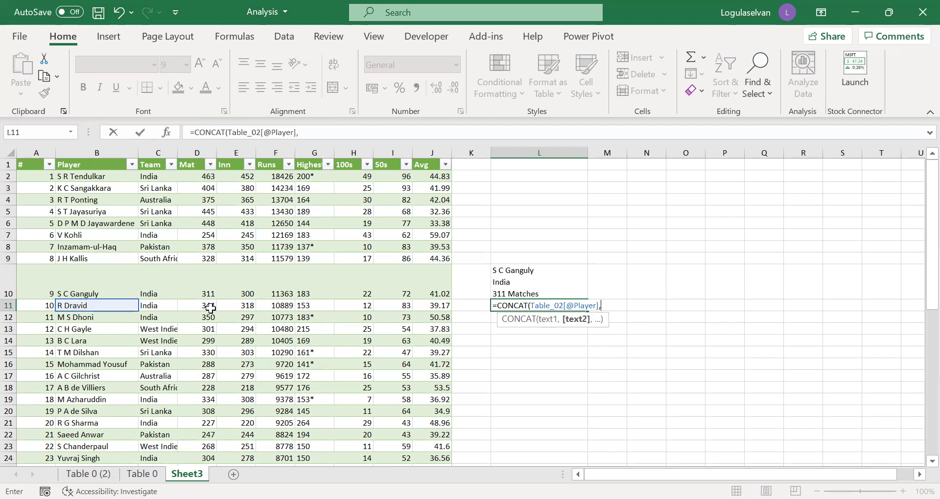
pyautogui.write('" ",')
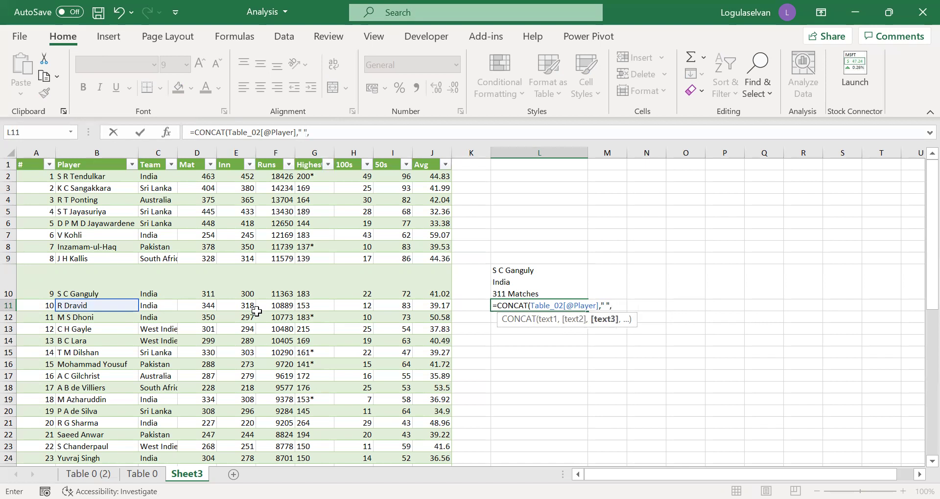
pyautogui.click(156, 306)
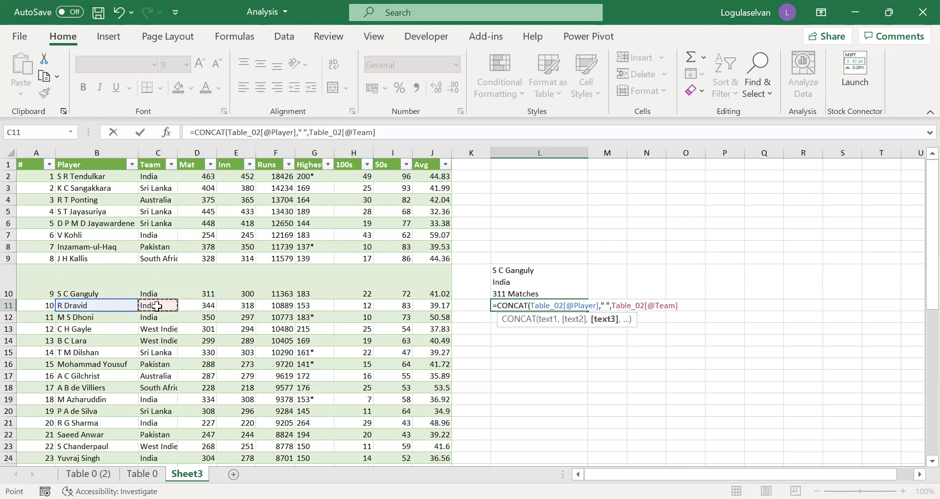
# - Complete the L11 CONCAT formula with a space, row 11's Mat value, another space and the text "Matches"
pyautogui.write(',"')
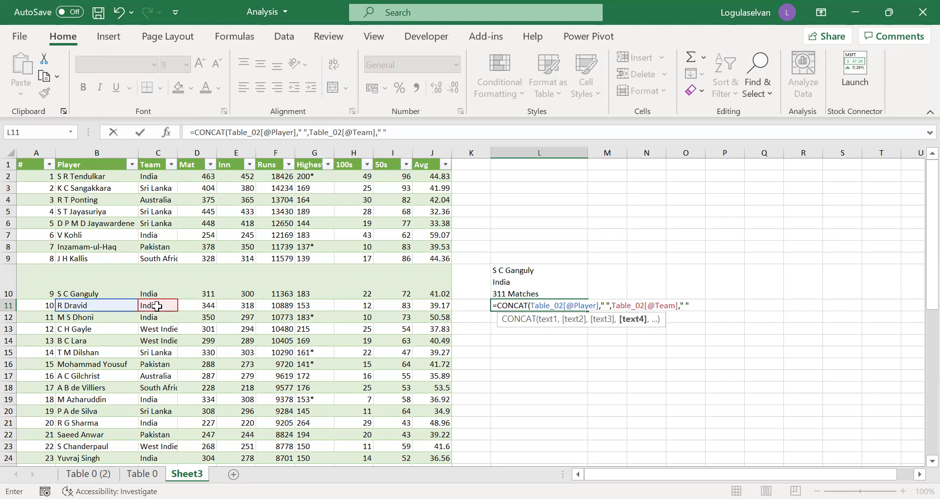
pyautogui.write(' ",')
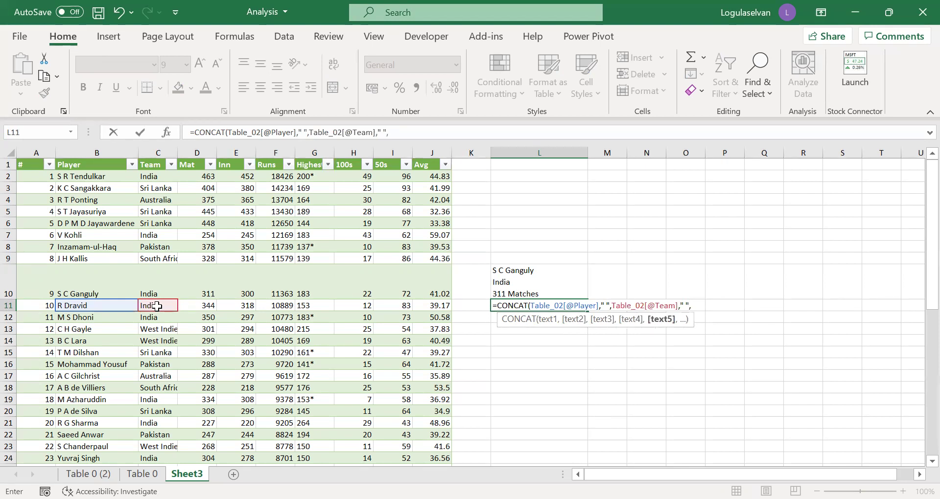
pyautogui.click(204, 306)
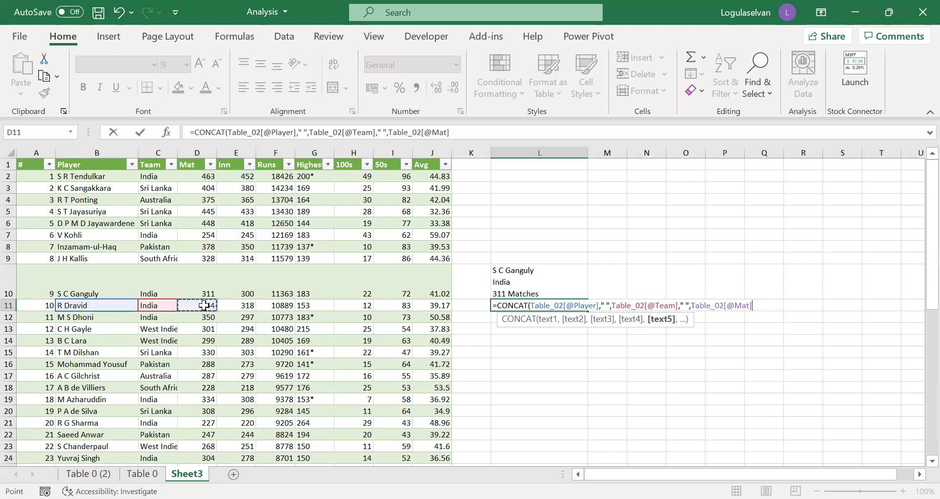
pyautogui.write('," "')
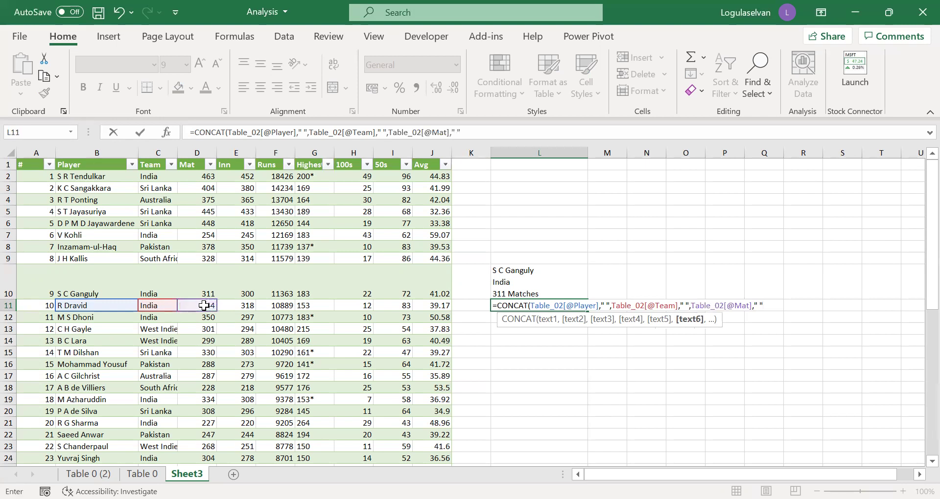
pyautogui.write(',"Ma')
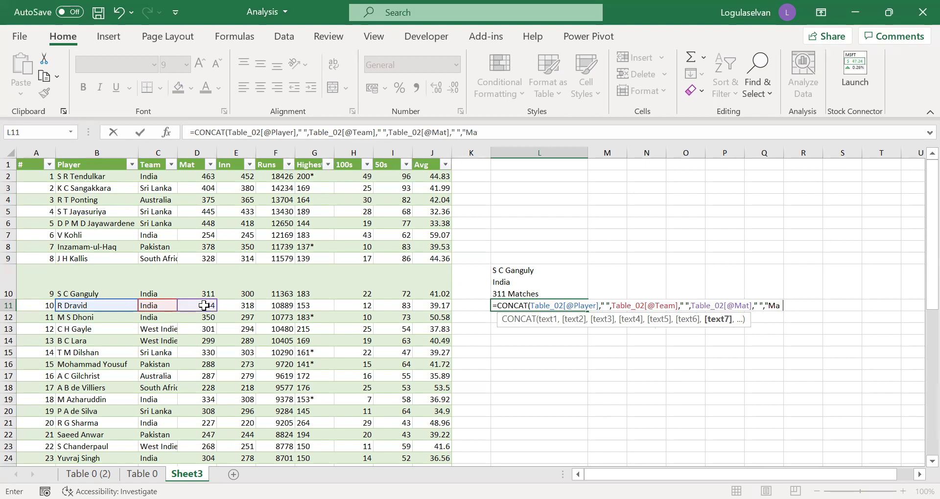
pyautogui.write('tches")')
pyautogui.hotkey('ctrl', 'Return')
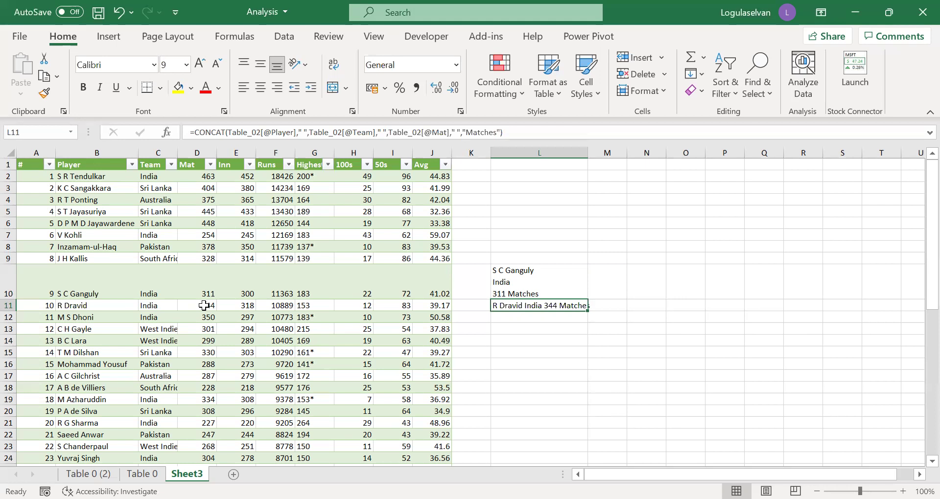
# - Insert CHAR(10) as a new argument before the Team reference in the L11 CONCAT formula
pyautogui.click(308, 132)
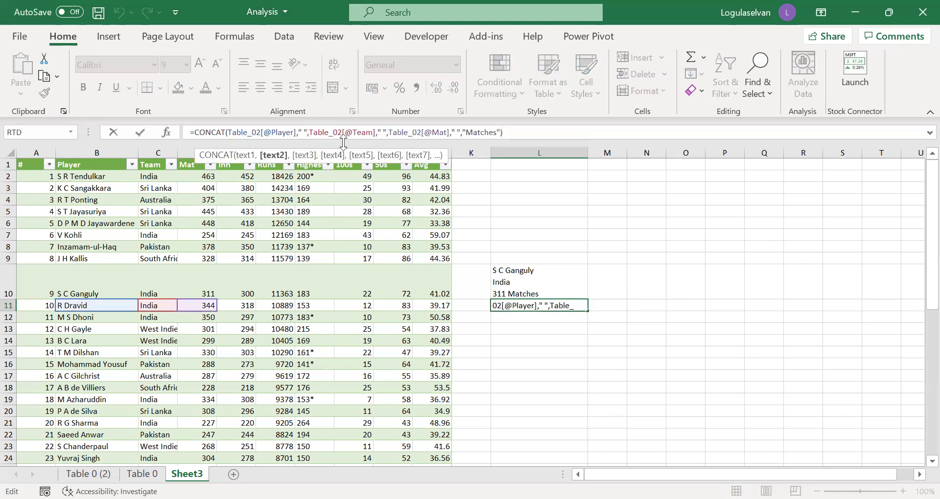
pyautogui.write(',')
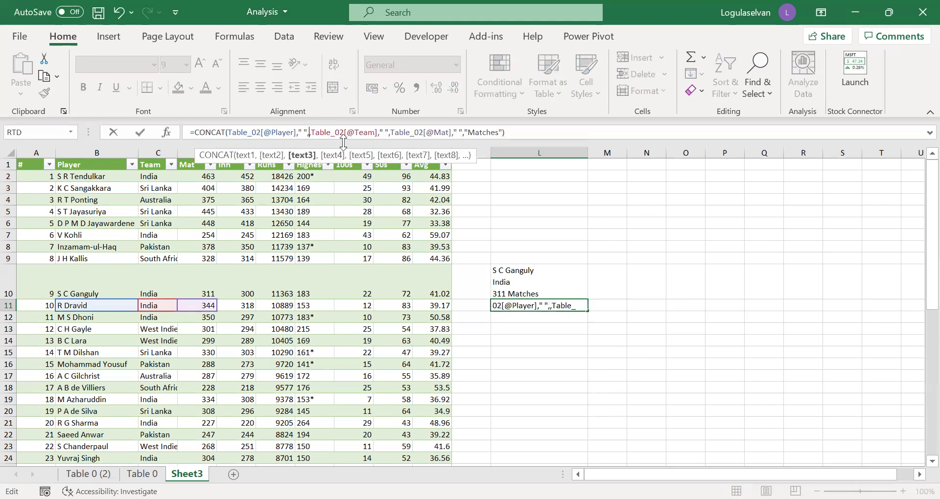
pyautogui.write('char')
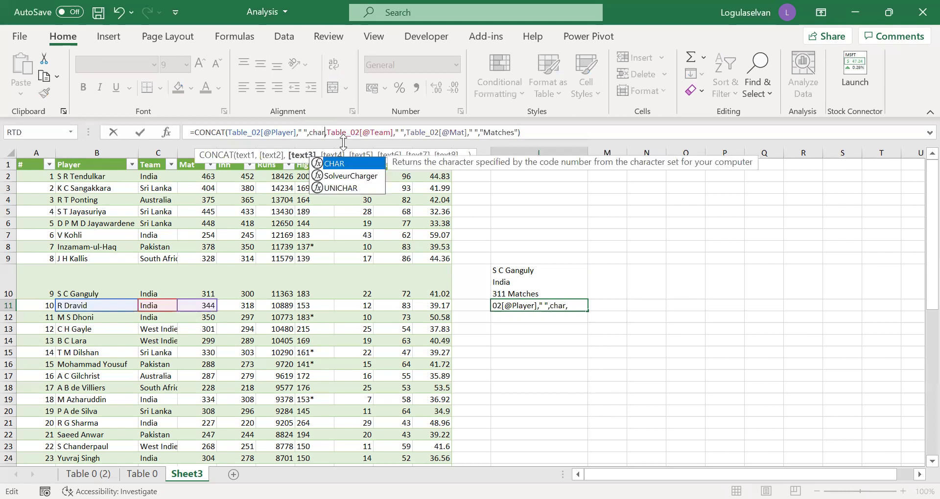
pyautogui.write('(10)')
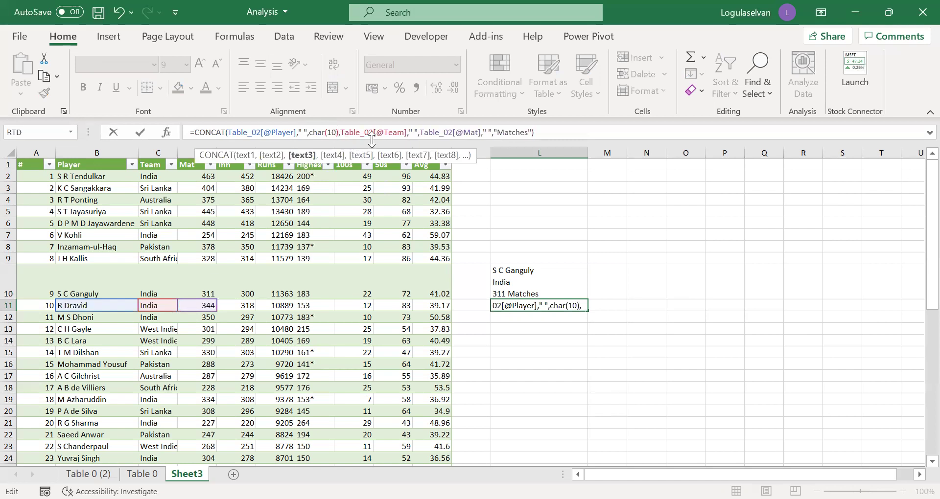
# - Insert CHAR(10) before the Mat reference in the L11 CONCAT formula and turn on Wrap Text for the cell
pyautogui.click(422, 133)
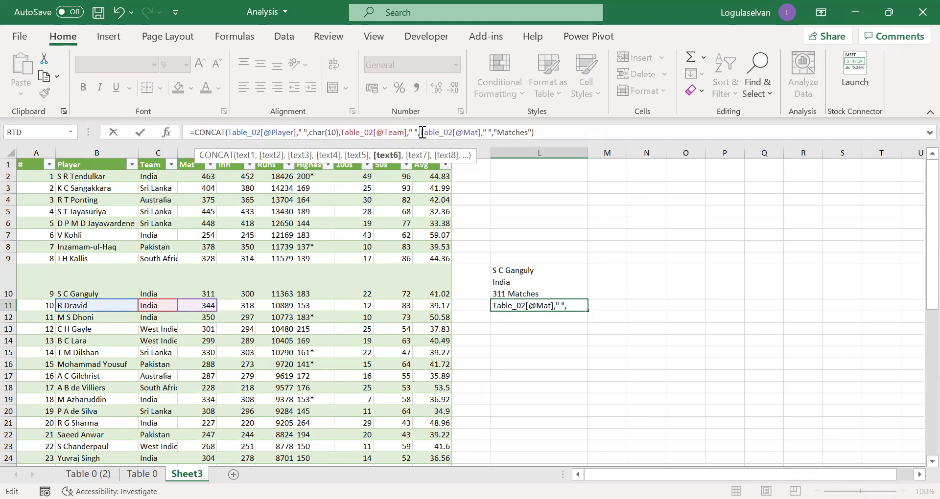
pyautogui.write('char')
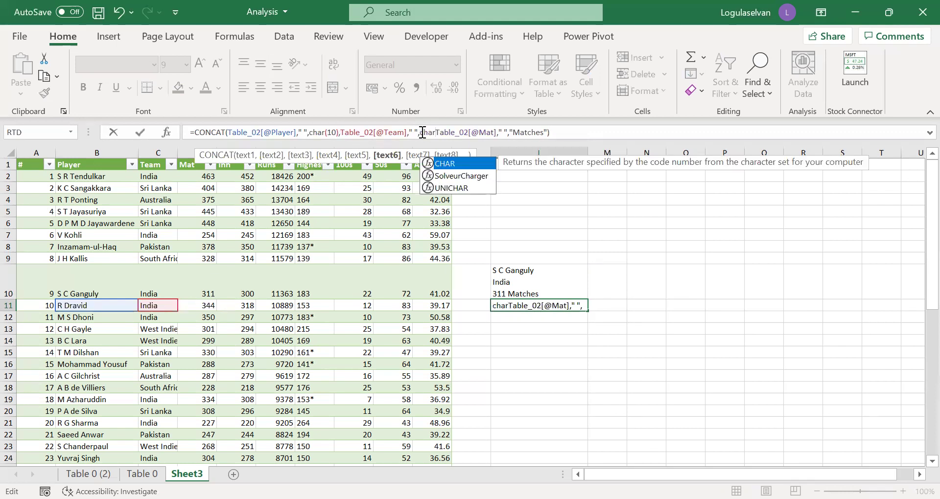
pyautogui.write('(10)')
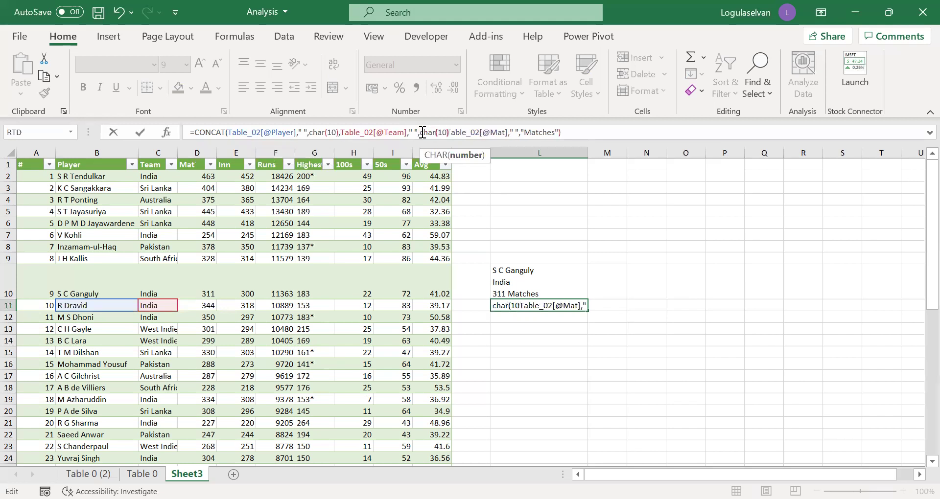
pyautogui.write(',')
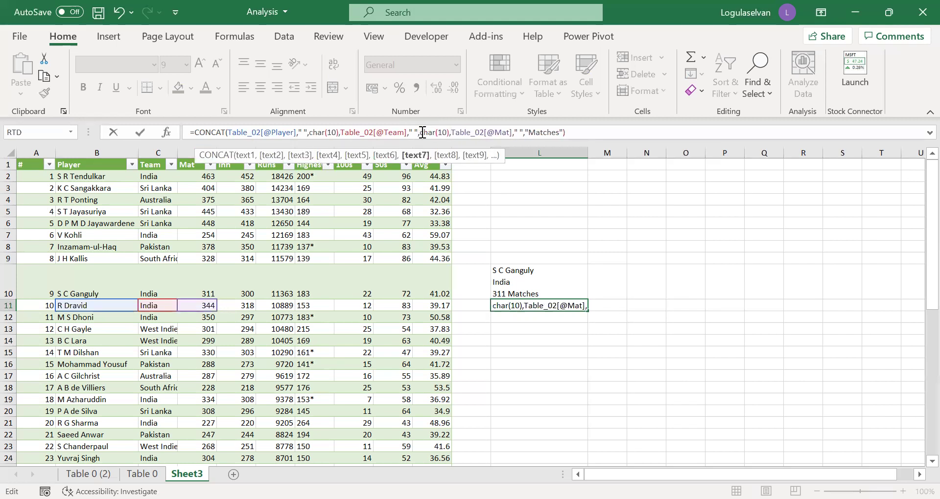
pyautogui.hotkey('ctrl', 'Return')
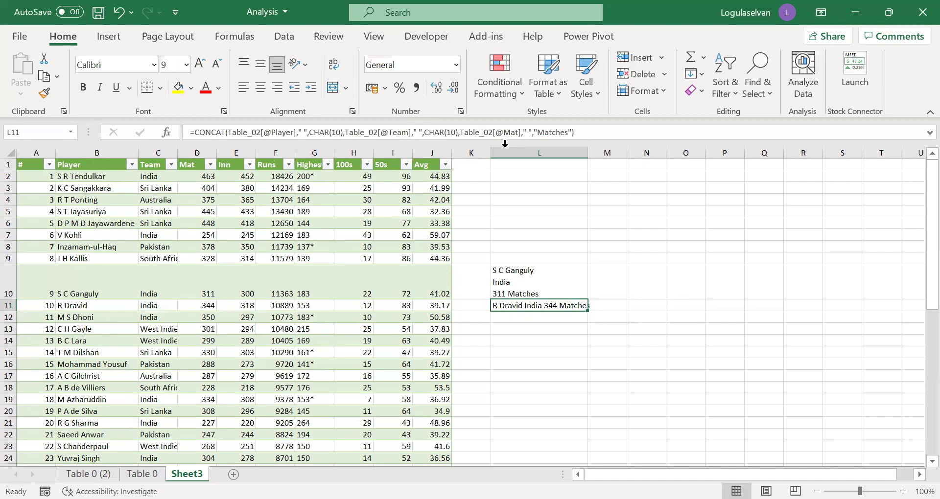
pyautogui.click(336, 65)
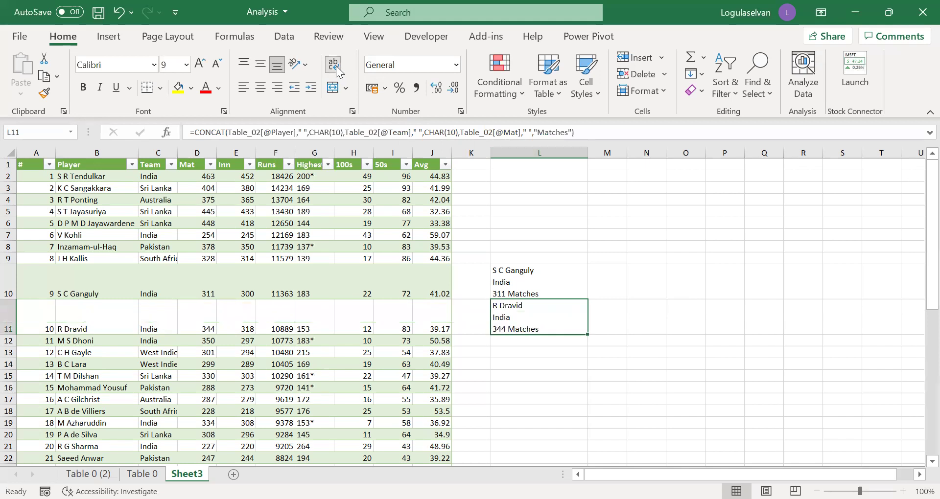
# - Start a formula in cell L12 that joins row 12's Player, a space " " and CHAR(10) with the & operator
pyautogui.click(519, 340)
pyautogui.click(517, 308)
pyautogui.click(517, 341)
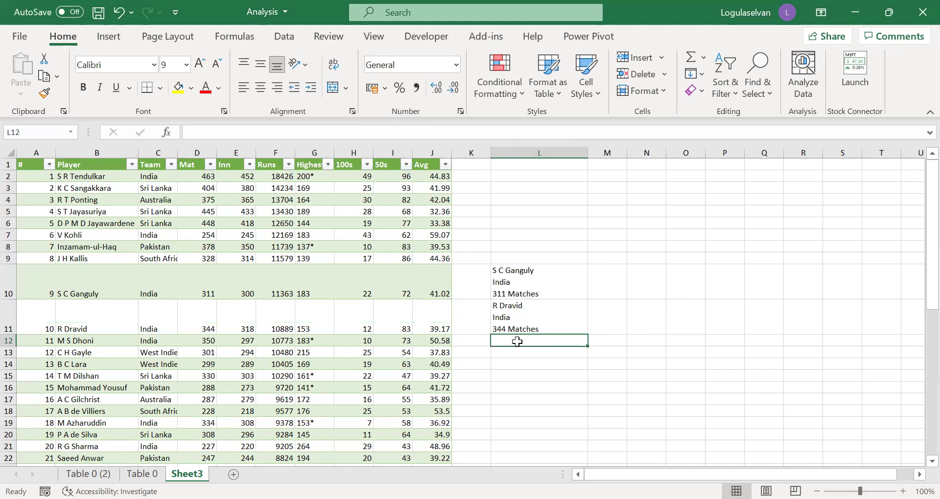
pyautogui.write('=')
pyautogui.press('Left')
pyautogui.press('Left')
pyautogui.press('Left')
pyautogui.press('Left')
pyautogui.press('Left')
pyautogui.press('Left')
pyautogui.press('Left')
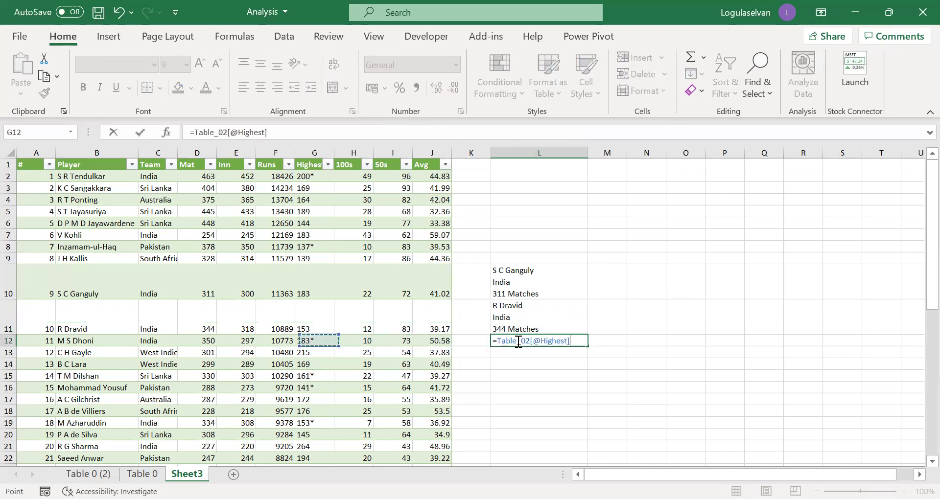
pyautogui.press('Left')
pyautogui.press('Left')
pyautogui.press('Left')
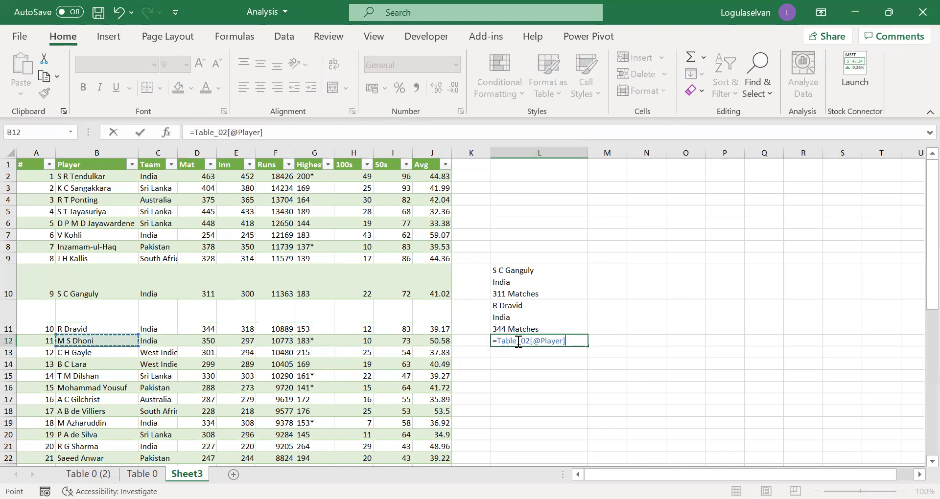
pyautogui.write('&" "&')
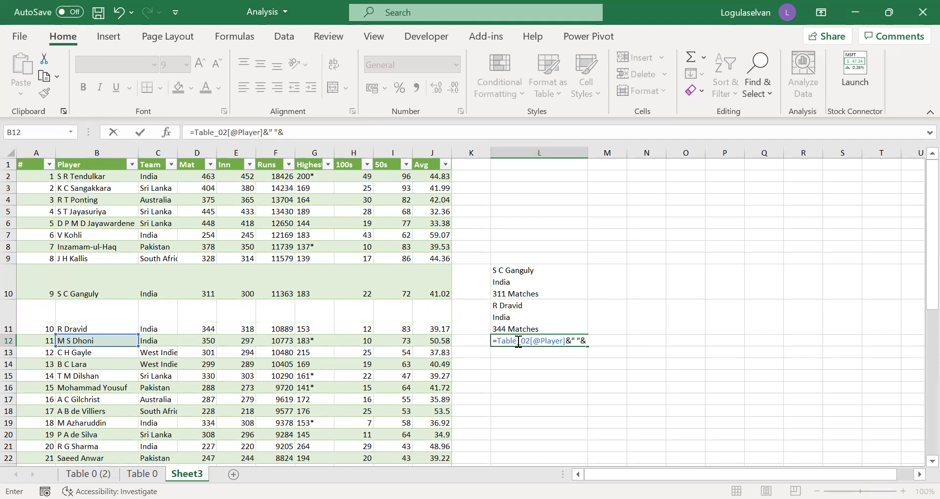
pyautogui.write('char(10)&')
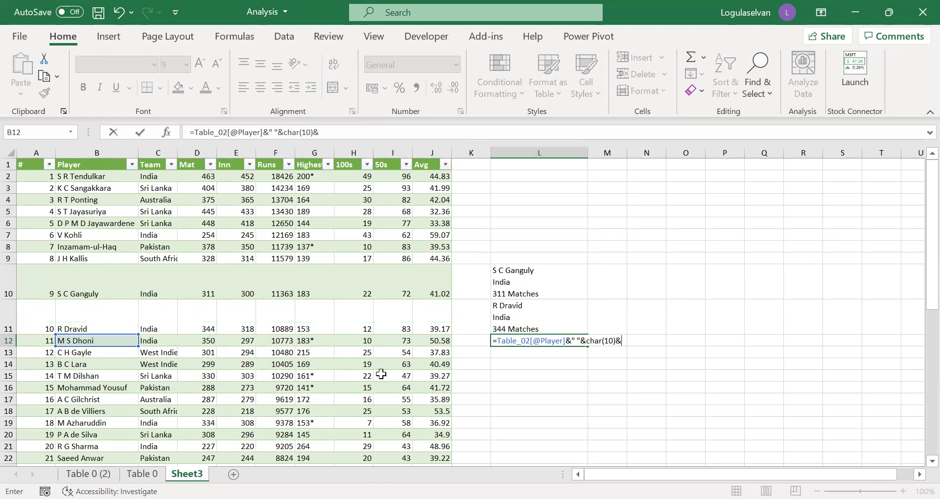
# - Extend the L12 formula with row 12's Team, a space " " and another CHAR(10), each joined with &
pyautogui.click(165, 345)
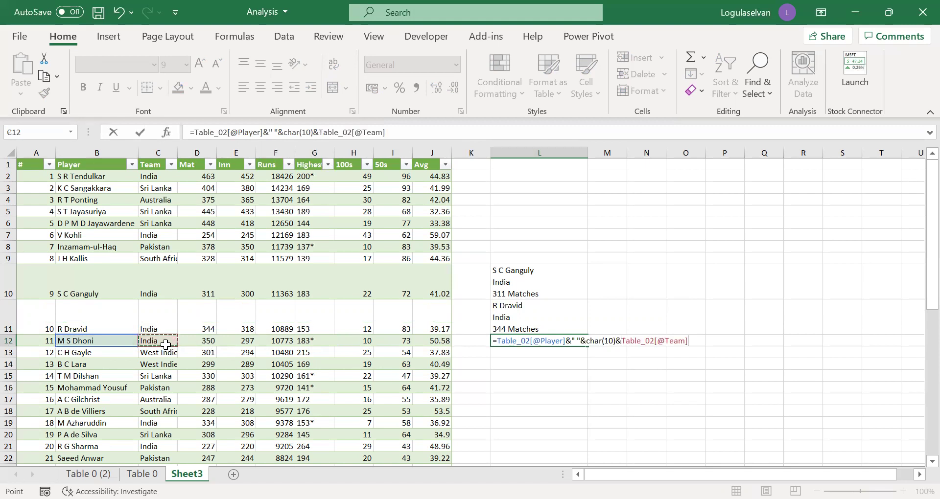
pyautogui.write('&" "&char(10)')
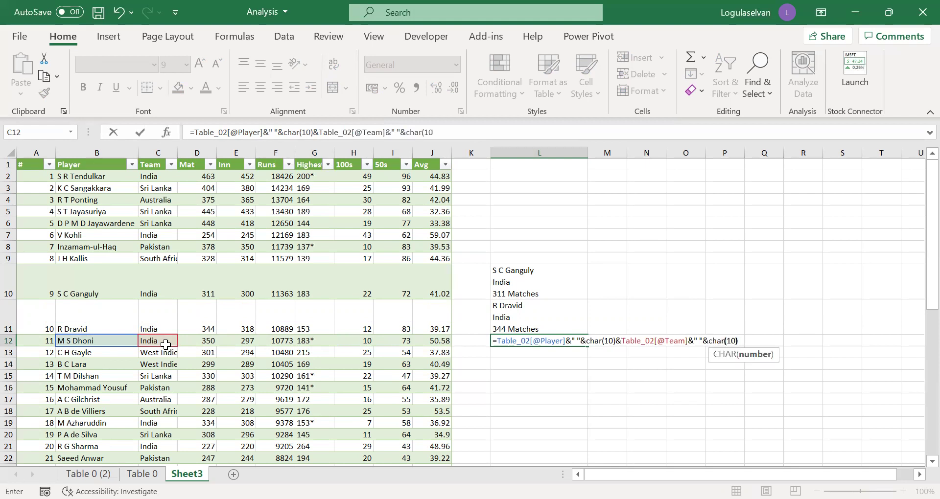
pyautogui.write('&')
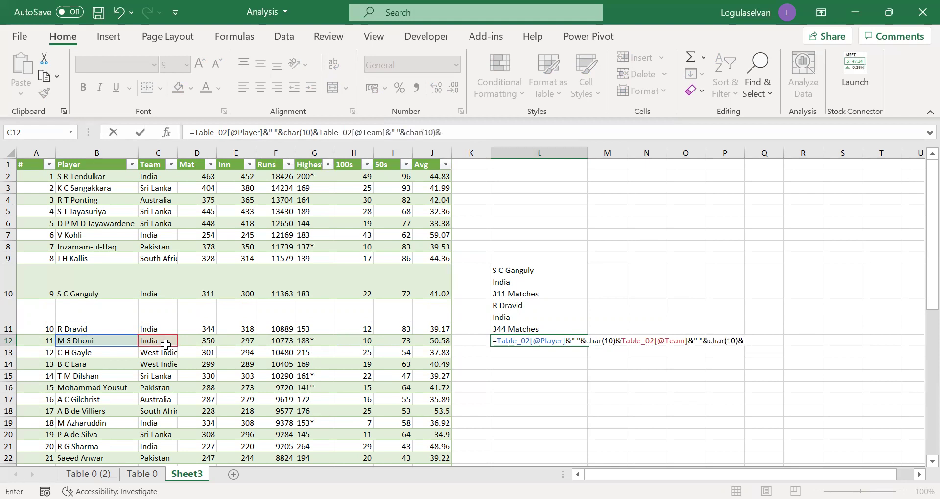
# - Complete the L12 formula with row 12's Mat value, a space " " and the text "Matches", joined with &
pyautogui.click(198, 342)
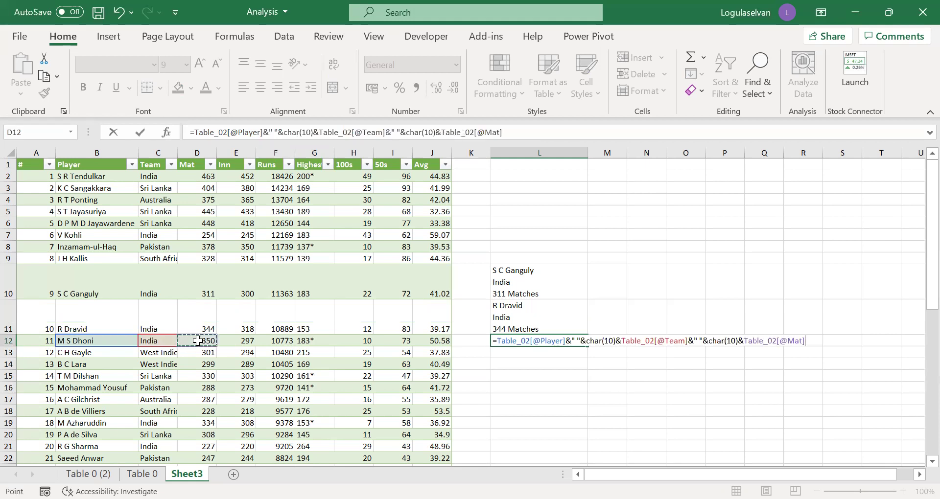
pyautogui.write('&" "&"Matches"')
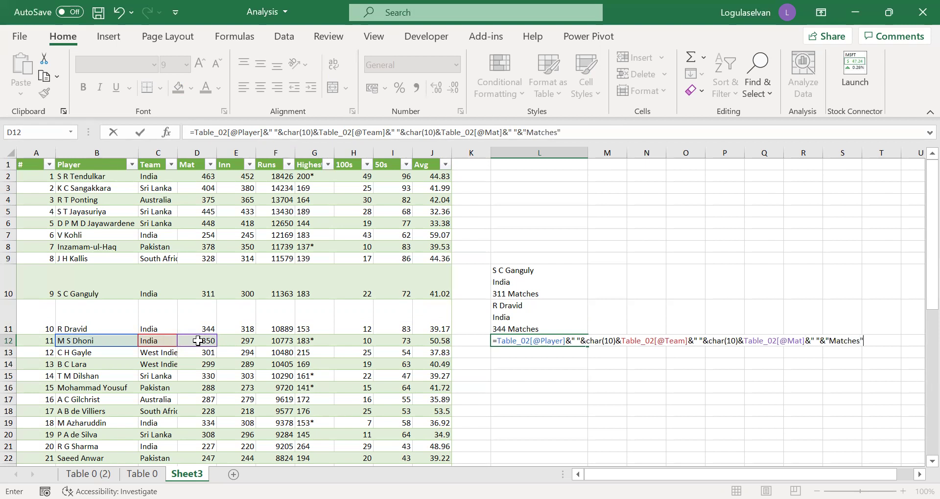
pyautogui.write(')')
pyautogui.press('Return')
pyautogui.press('Return')
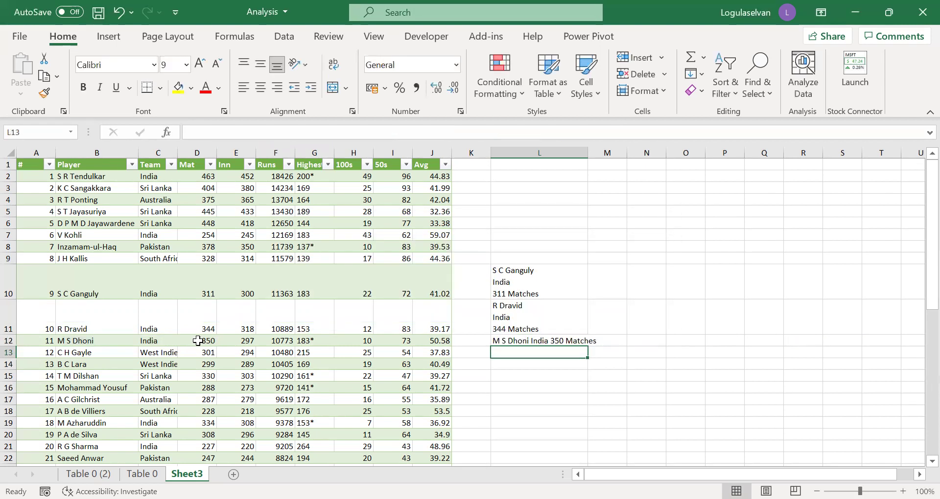
# - Turn on Wrap Text for cell L12 and compare its & formula with the CONCAT formula in L11
pyautogui.press('Up')
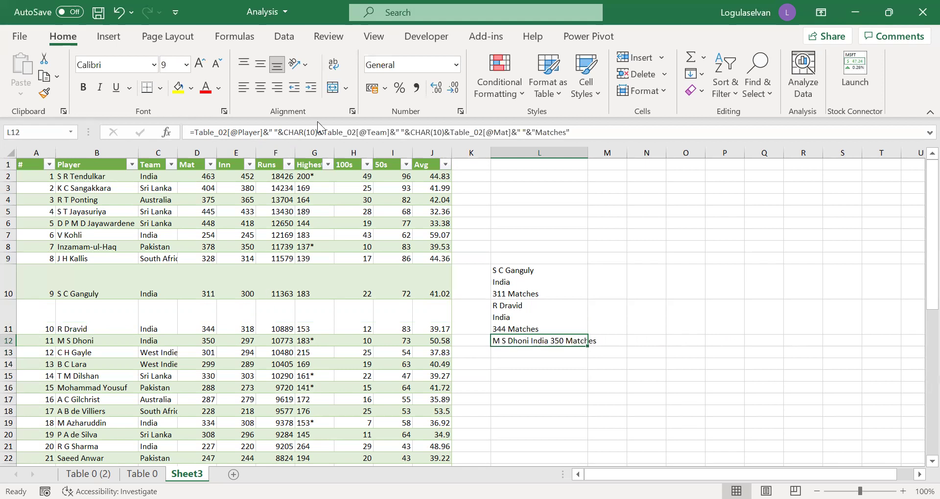
pyautogui.click(333, 63)
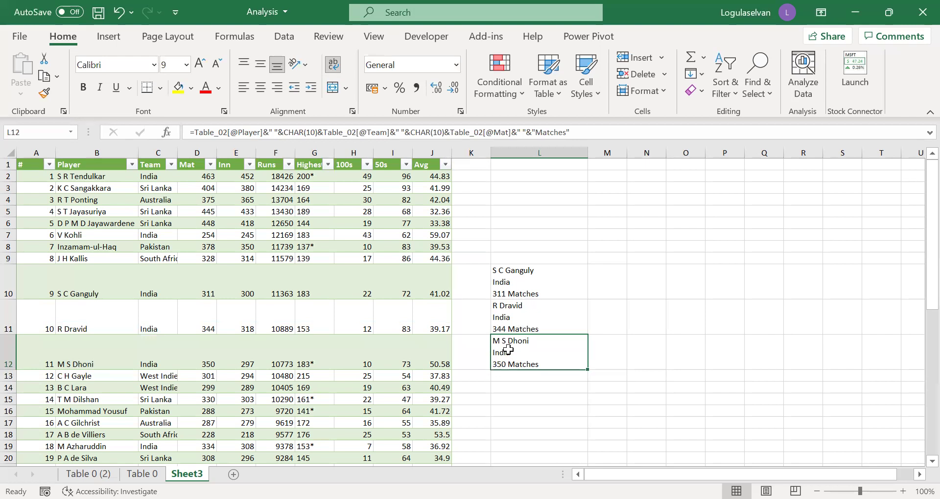
pyautogui.click(514, 319)
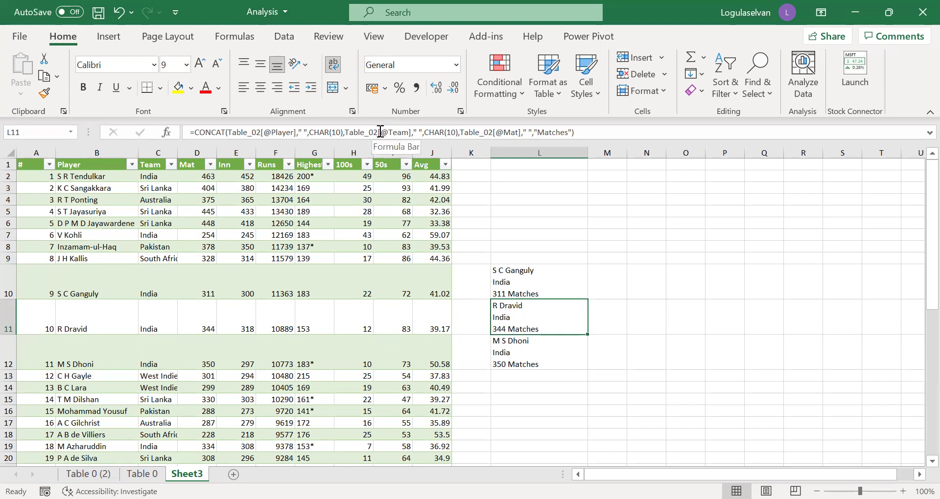
pyautogui.press('Down')
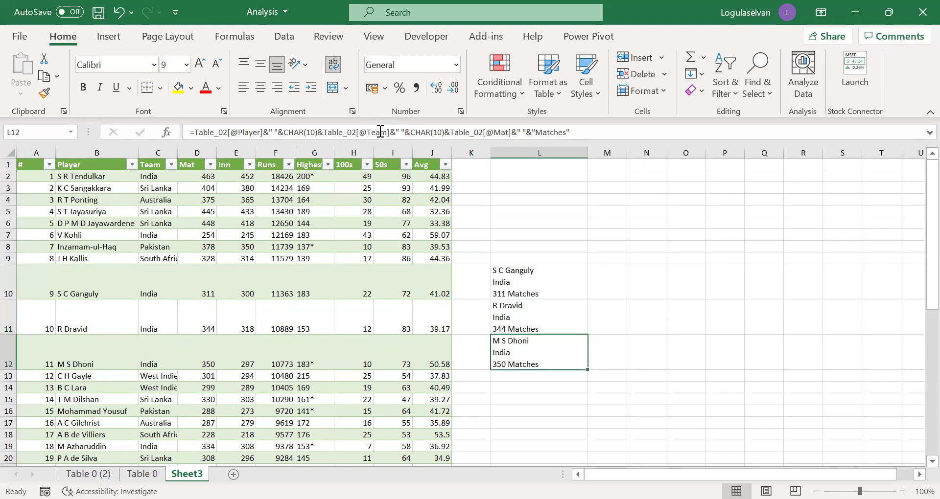